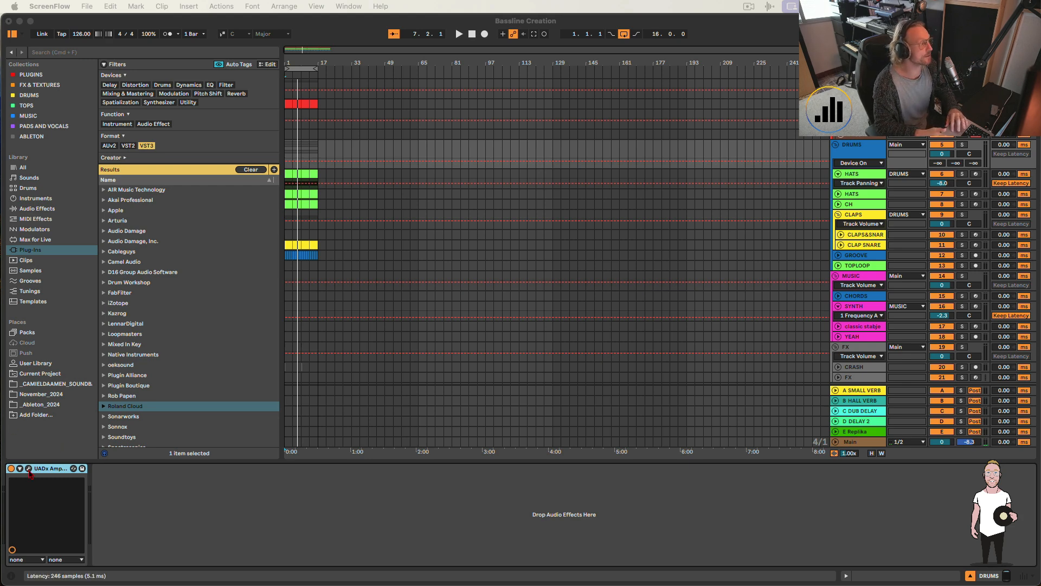
Step: Open the UADx Ampex plug-in on the DRUMS group, audition the drums while switching it off and on, and close its window
{"action": "left_click", "coordinate": [82, 423]}
{"action": "left_click", "coordinate": [30, 470]}
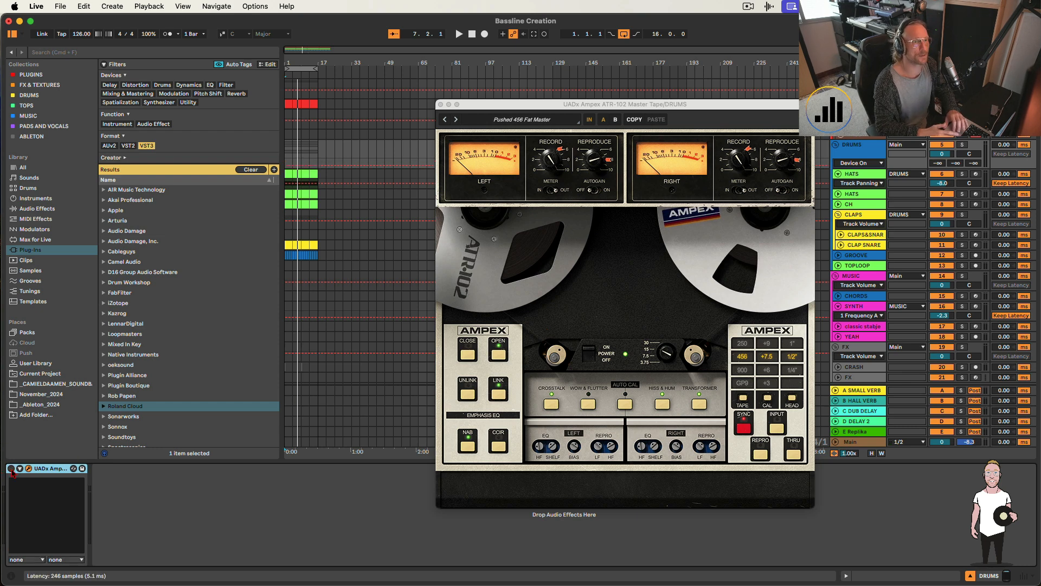
{"action": "key", "text": "space"}
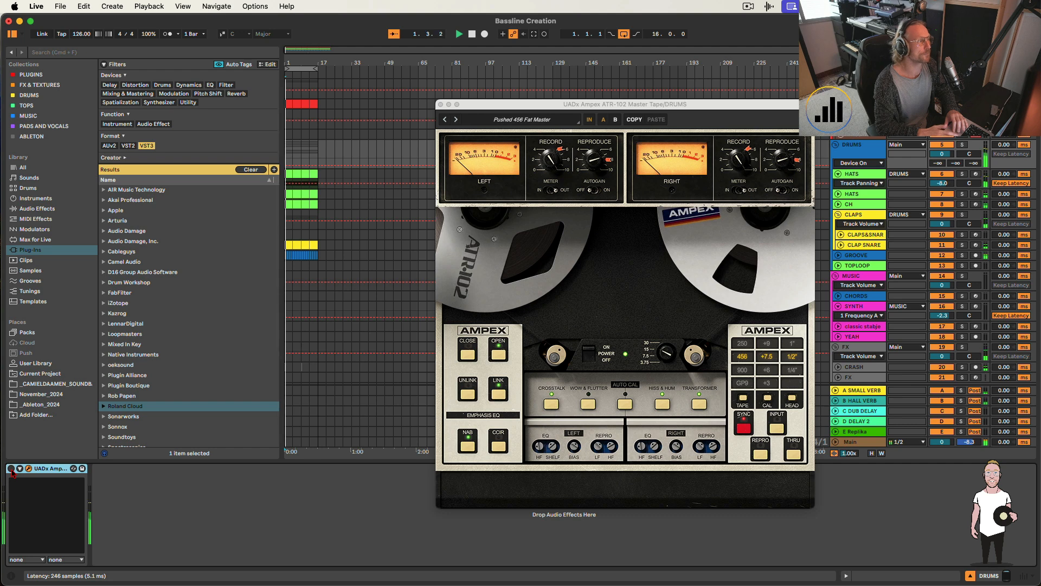
{"action": "left_click", "coordinate": [10, 468]}
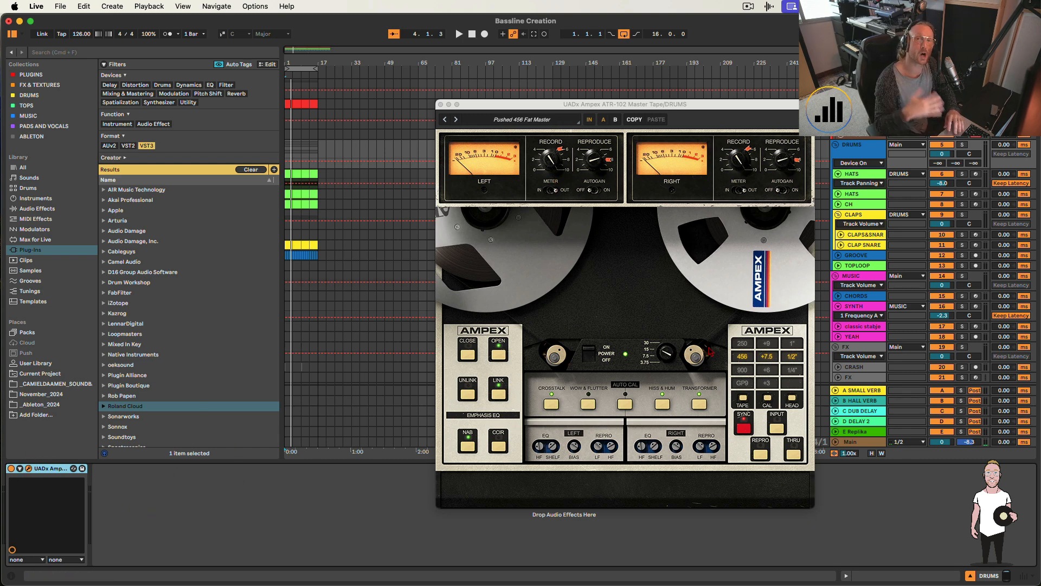
{"action": "left_click", "coordinate": [441, 104]}
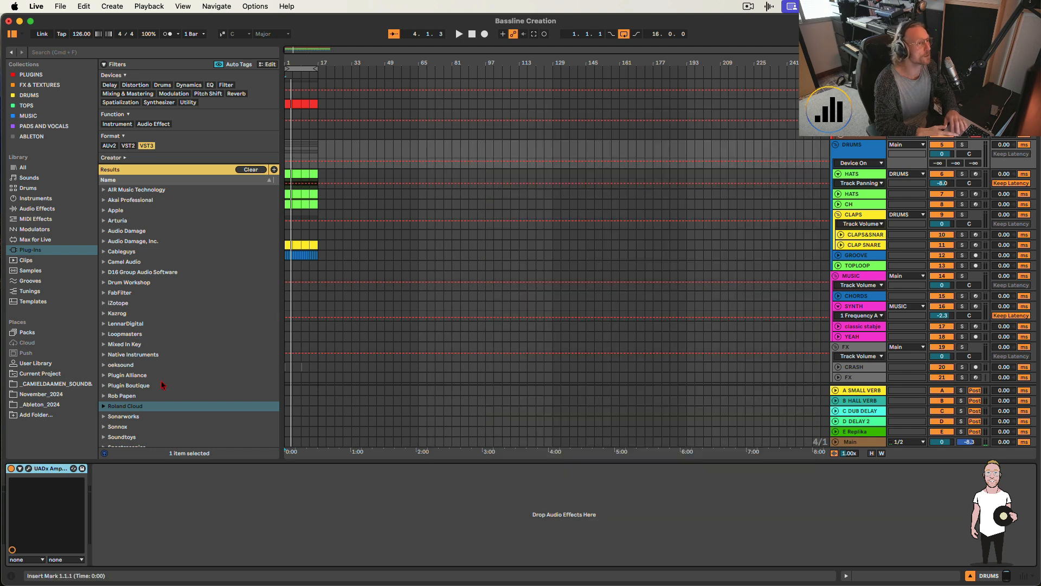
Step: Group the UADx Ampex plug-in into an Audio Effect Rack and show the rack's chain list and devices
{"action": "right_click", "coordinate": [53, 470]}
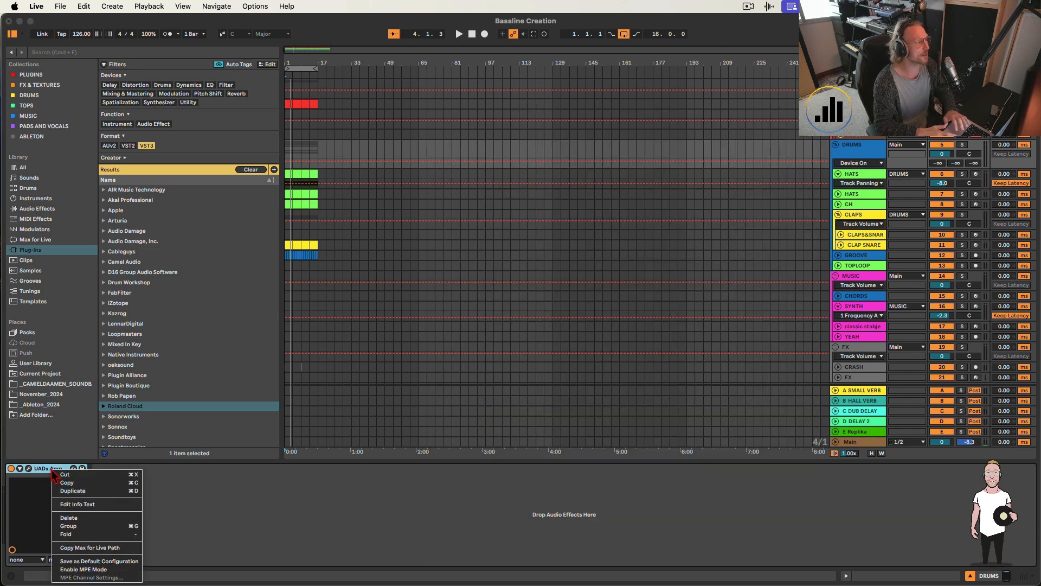
{"action": "left_click", "coordinate": [68, 526]}
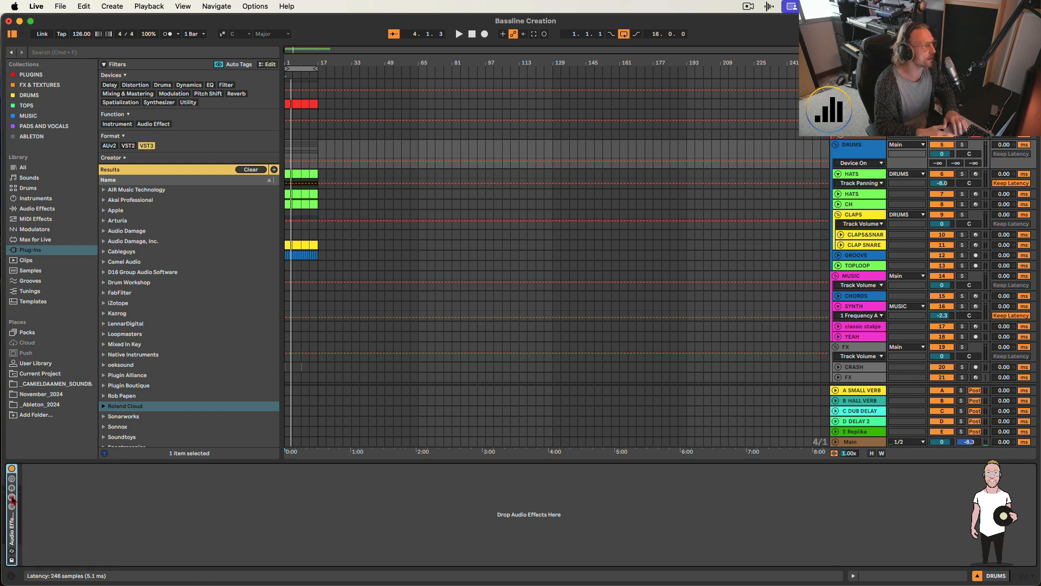
{"action": "left_click", "coordinate": [12, 506]}
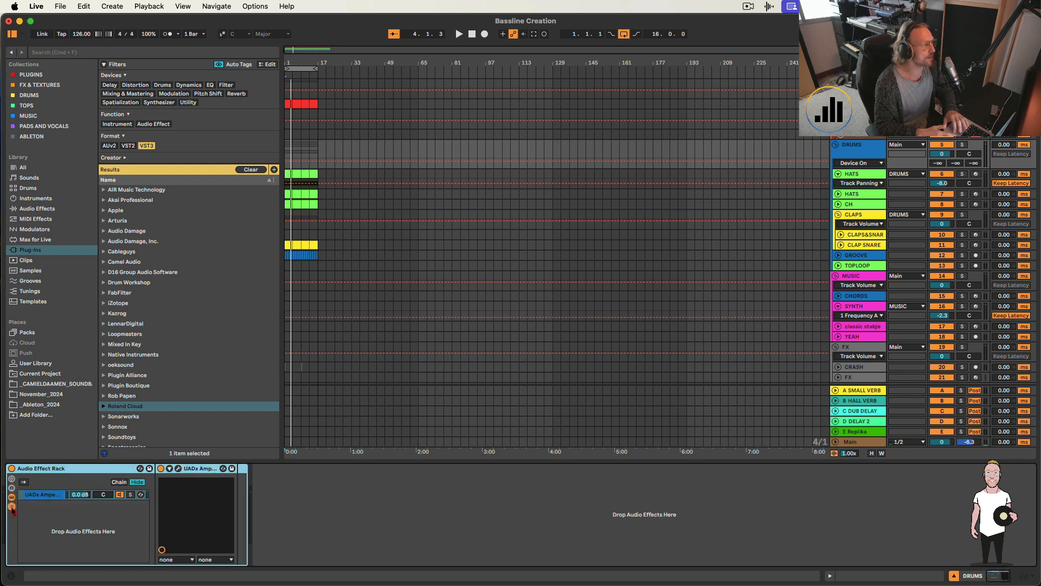
{"action": "left_click", "coordinate": [11, 506]}
{"action": "left_click", "coordinate": [12, 508]}
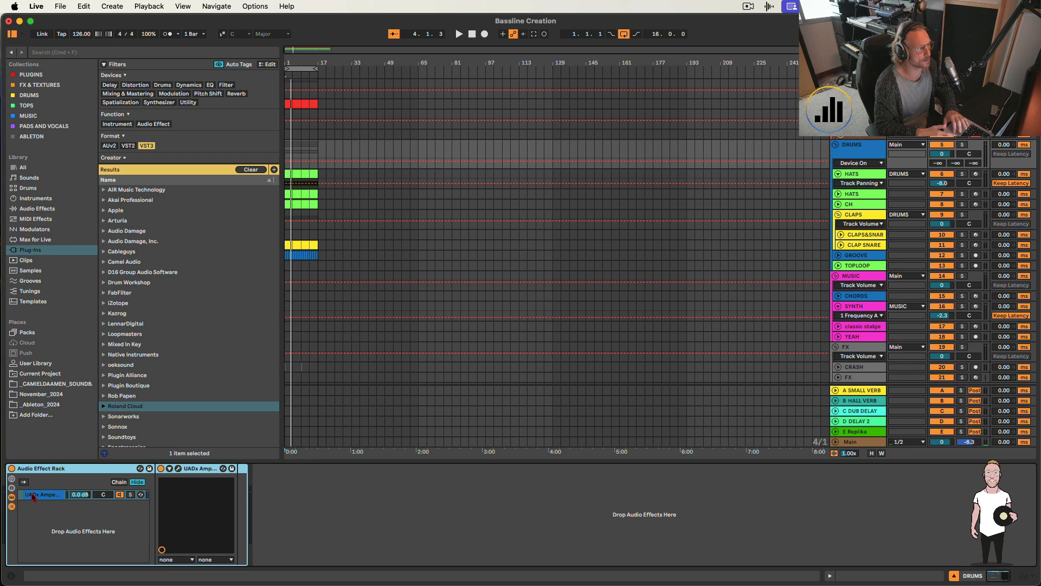
Step: Duplicate the rack's UADx Ampex chain and delete the plug-in from the second chain
{"action": "left_click", "coordinate": [46, 496]}
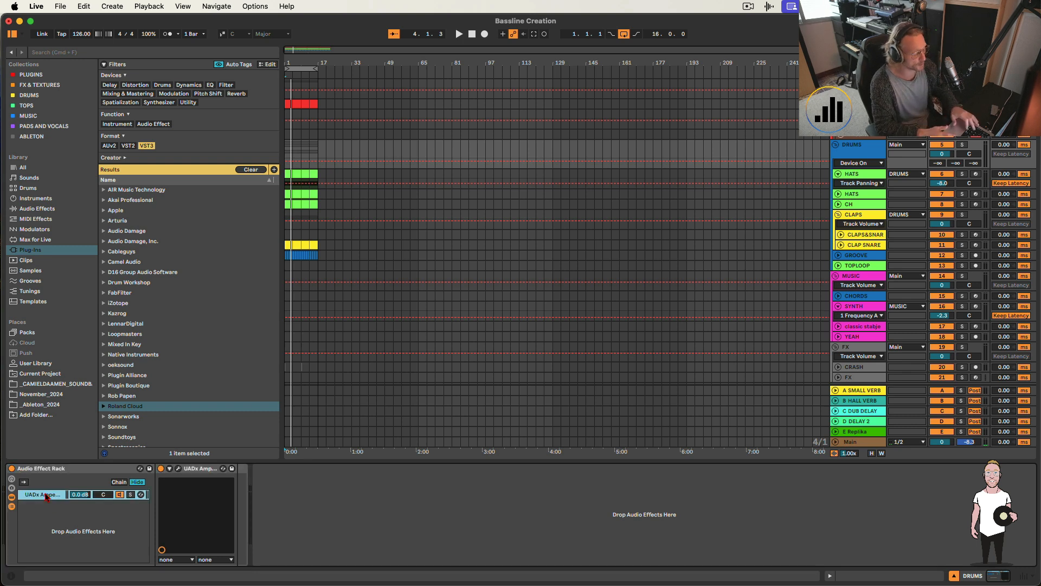
{"action": "key", "text": "super+d"}
{"action": "left_click", "coordinate": [46, 496]}
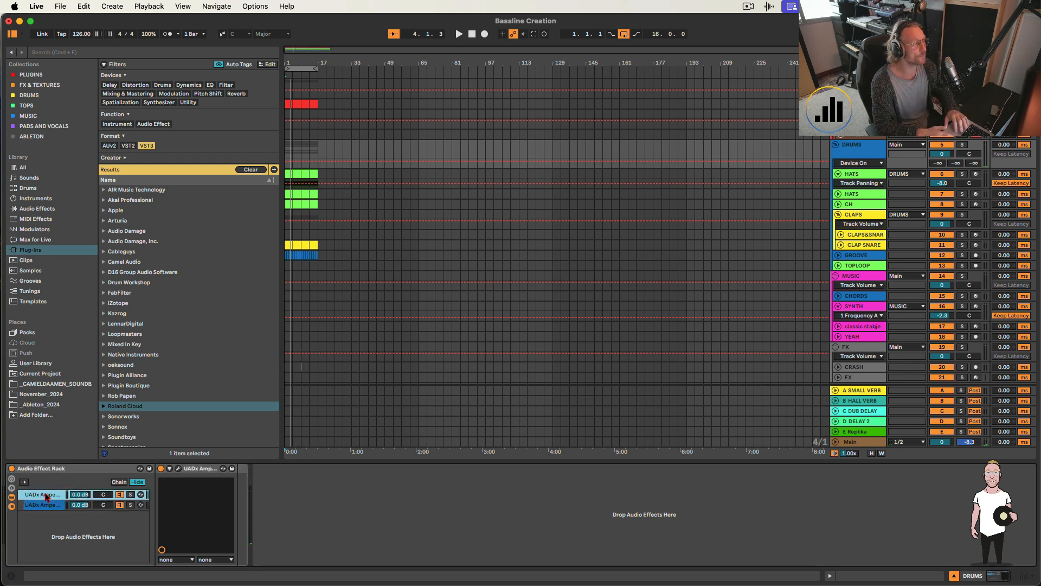
{"action": "left_click", "coordinate": [48, 505]}
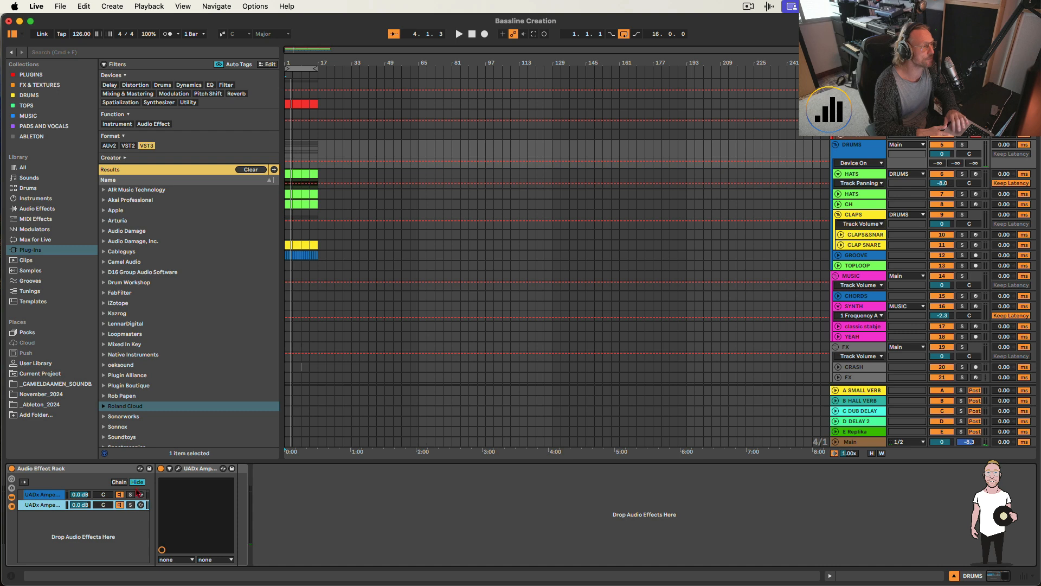
{"action": "left_click", "coordinate": [191, 470]}
{"action": "key", "text": "Delete"}
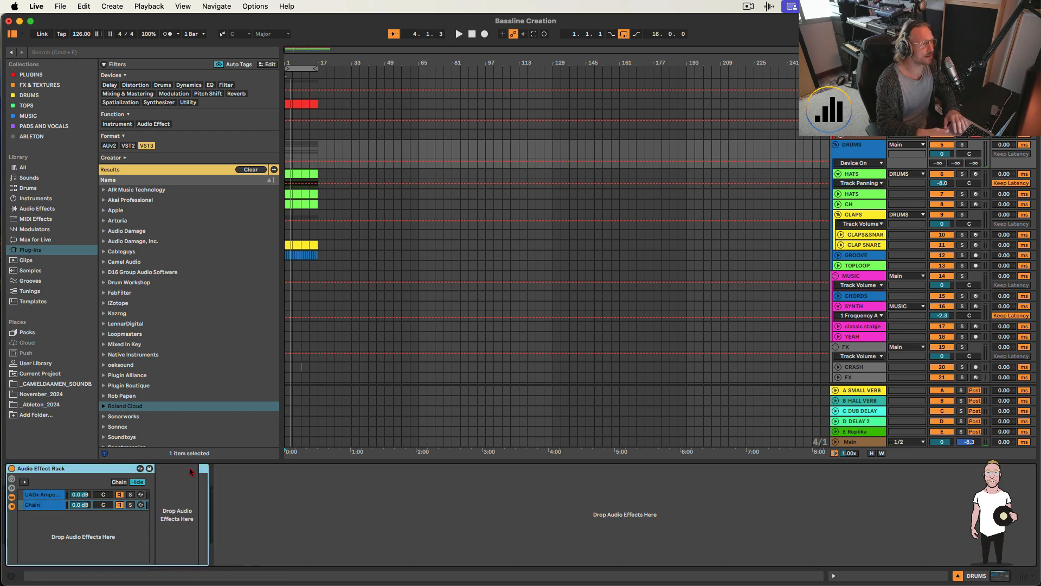
Step: Rename the chain containing the UADx Ampex plug-in as WET
{"action": "left_click", "coordinate": [44, 496]}
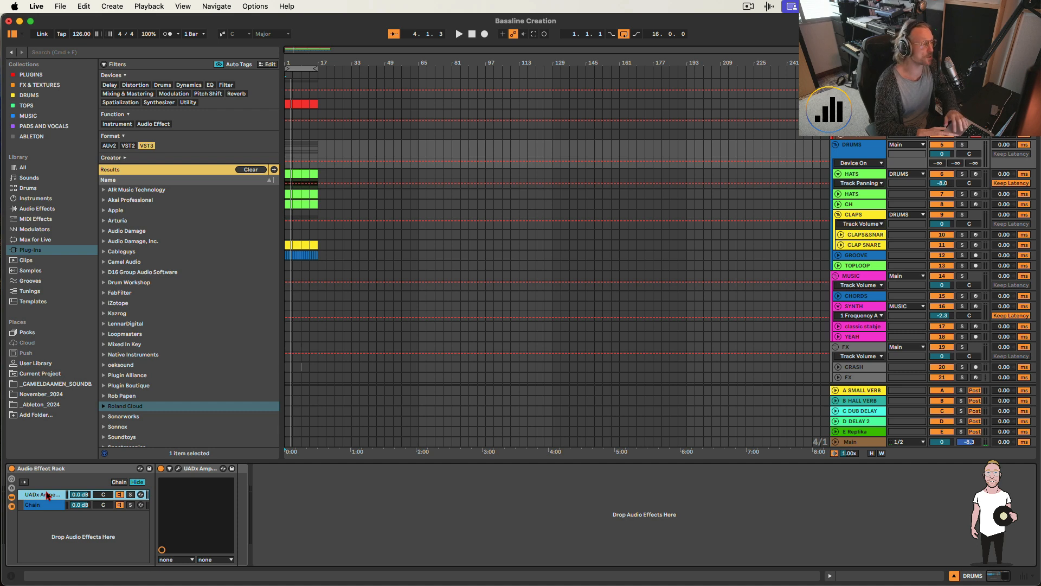
{"action": "left_click", "coordinate": [47, 505]}
{"action": "left_click", "coordinate": [47, 496]}
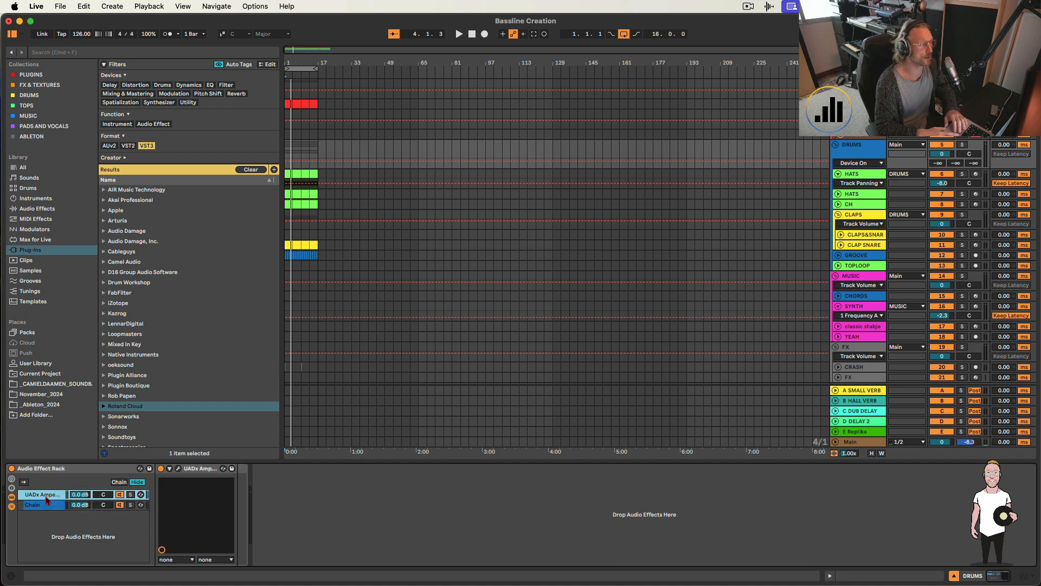
{"action": "key", "text": "super+r"}
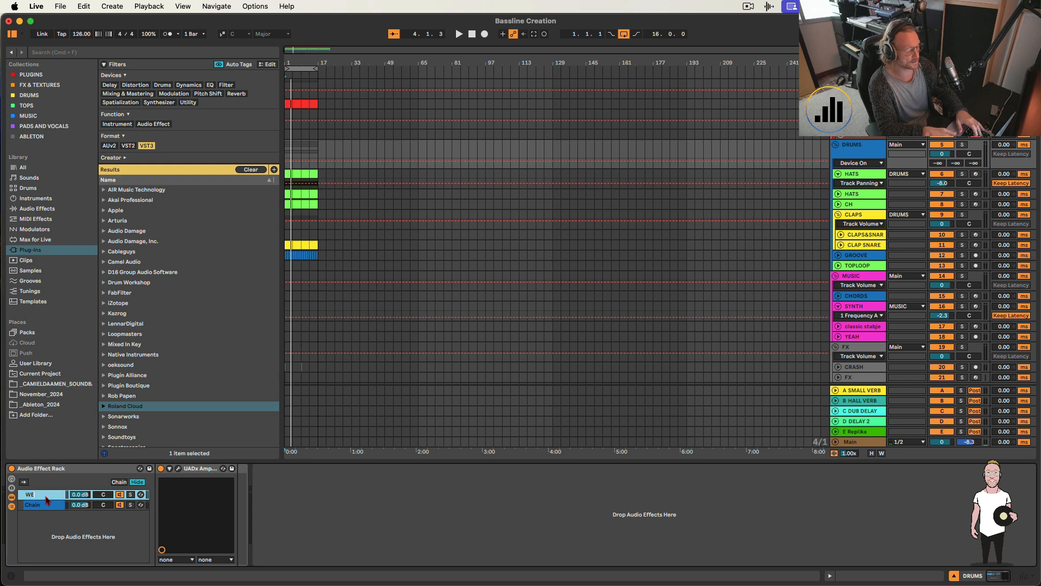
{"action": "type", "text": "WET"}
{"action": "key", "text": "Return"}
Step: Rename the empty second chain as DRY
{"action": "left_click", "coordinate": [46, 505]}
{"action": "key", "text": "super+r"}
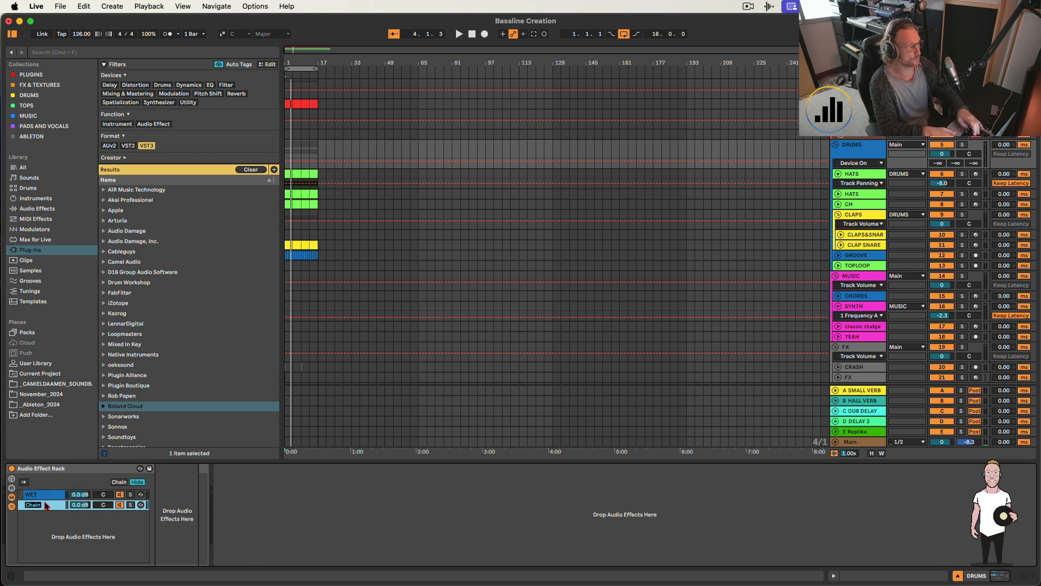
{"action": "type", "text": "DRY"}
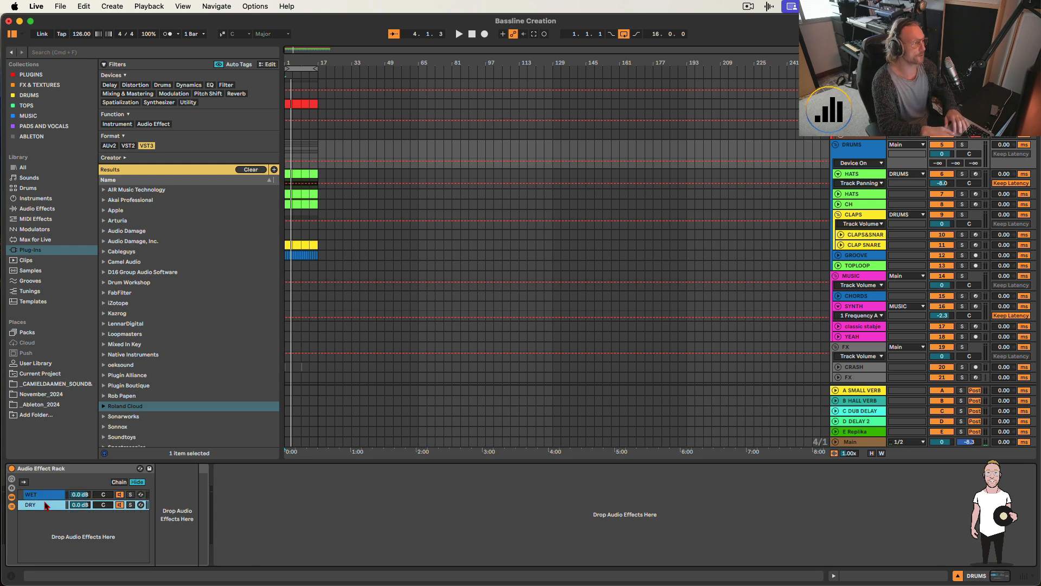
{"action": "key", "text": "Return"}
Step: Return to the WET chain and audition the drums through the two parallel rack chains
{"action": "key", "text": "Up"}
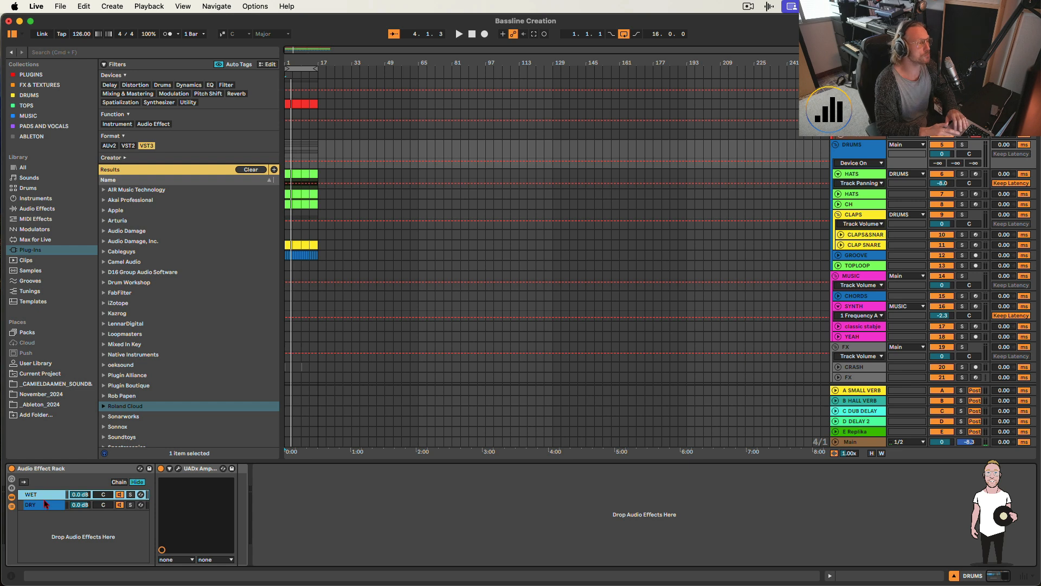
{"action": "key", "text": "space"}
{"action": "left_click", "coordinate": [166, 471]}
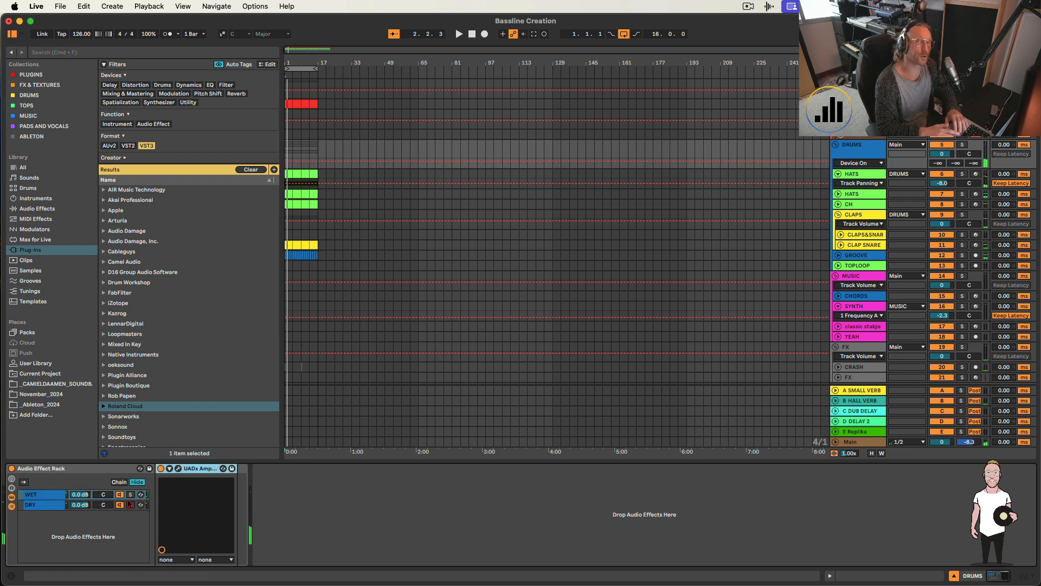
Step: Show the chain zones and extend both the WET and DRY zones across the full range from 0 to 127
{"action": "left_click", "coordinate": [119, 481]}
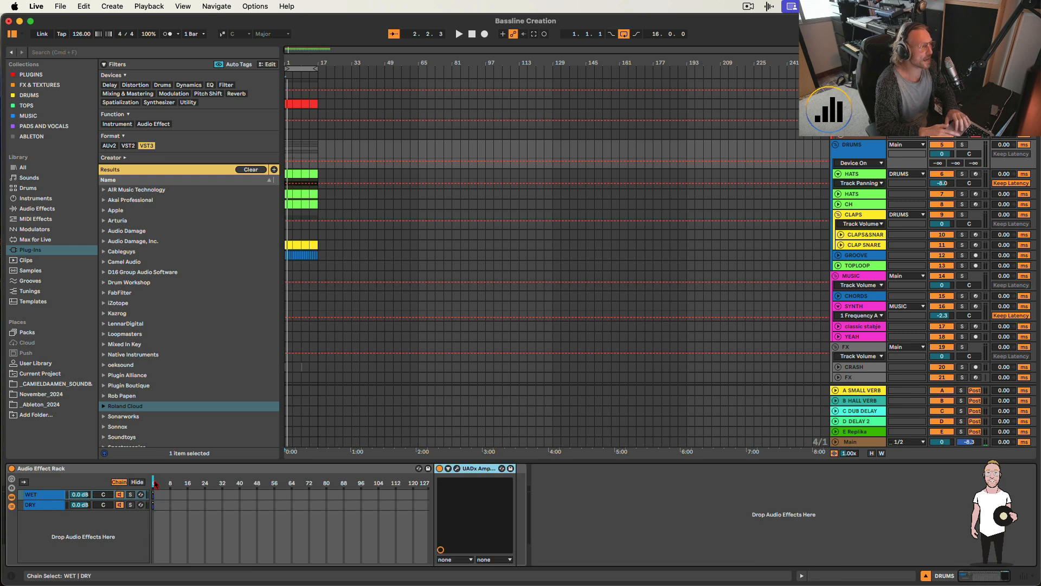
{"action": "left_click_drag", "start_coordinate": [156, 485], "coordinate": [454, 489]}
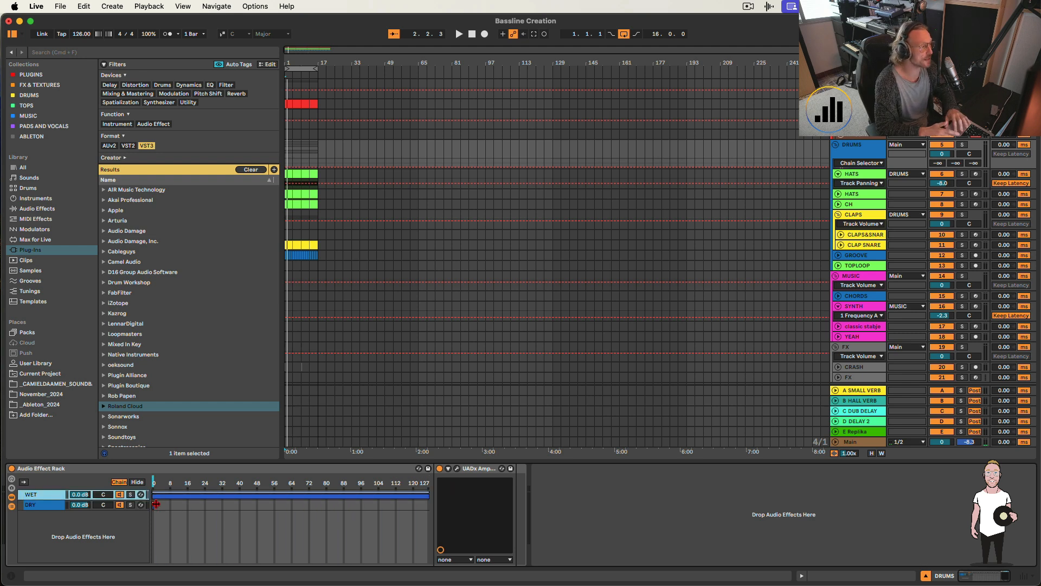
{"action": "left_click_drag", "start_coordinate": [154, 505], "coordinate": [453, 521]}
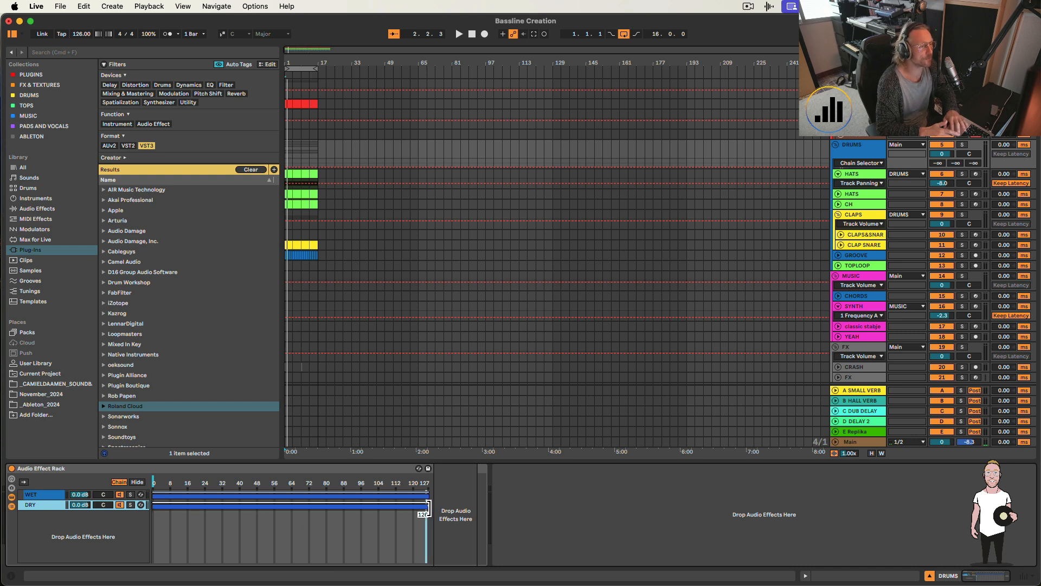
Step: Crossfade the zones over the full range, fading DRY out toward 127 and WET in from 0
{"action": "left_click_drag", "start_coordinate": [433, 507], "coordinate": [153, 509]}
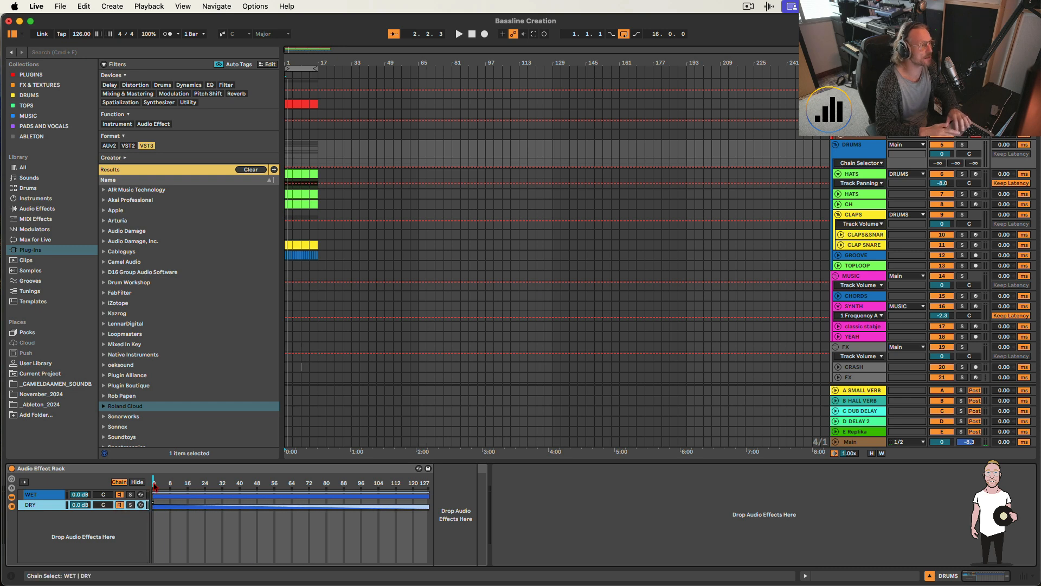
{"action": "mouse_move", "coordinate": [154, 481]}
{"action": "left_mouse_down"}
{"action": "mouse_move", "coordinate": [427, 481]}
{"action": "mouse_move", "coordinate": [154, 481]}
{"action": "left_mouse_up"}
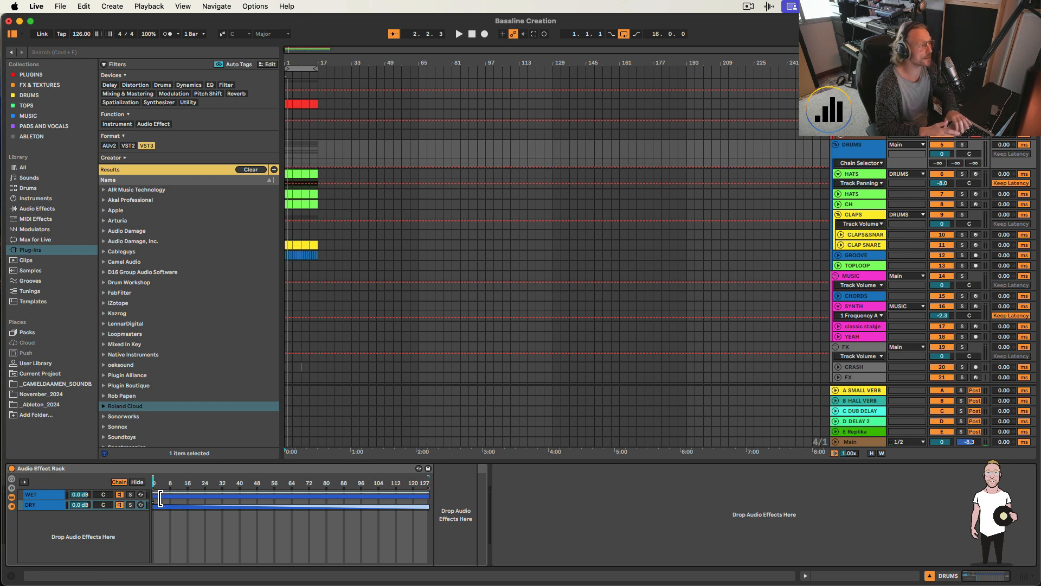
{"action": "left_click_drag", "start_coordinate": [159, 498], "coordinate": [443, 489]}
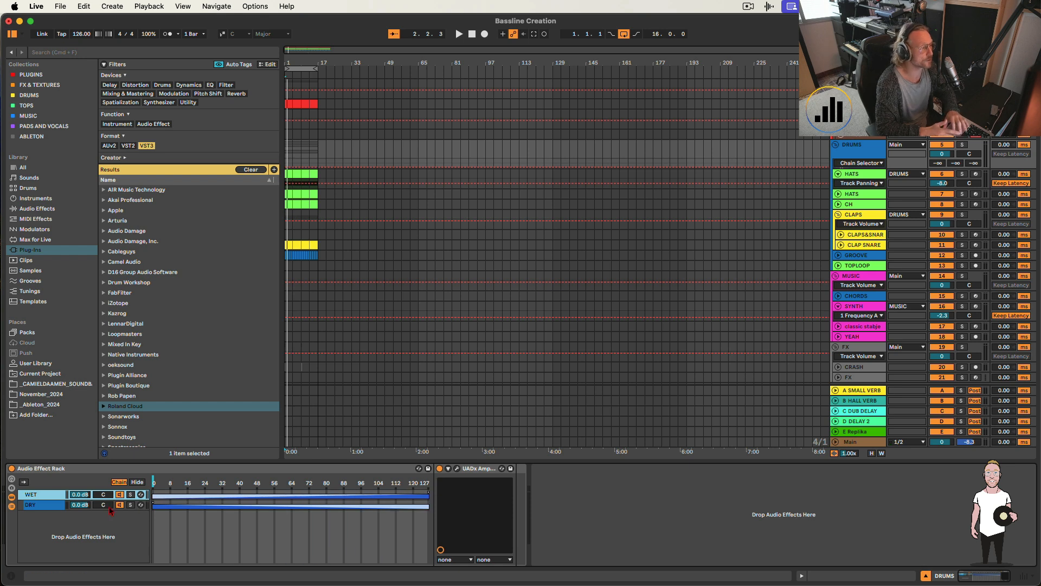
Step: Play the drums and sweep the chain selector from 0 upward to audition the blend from DRY to WET
{"action": "key", "text": "space"}
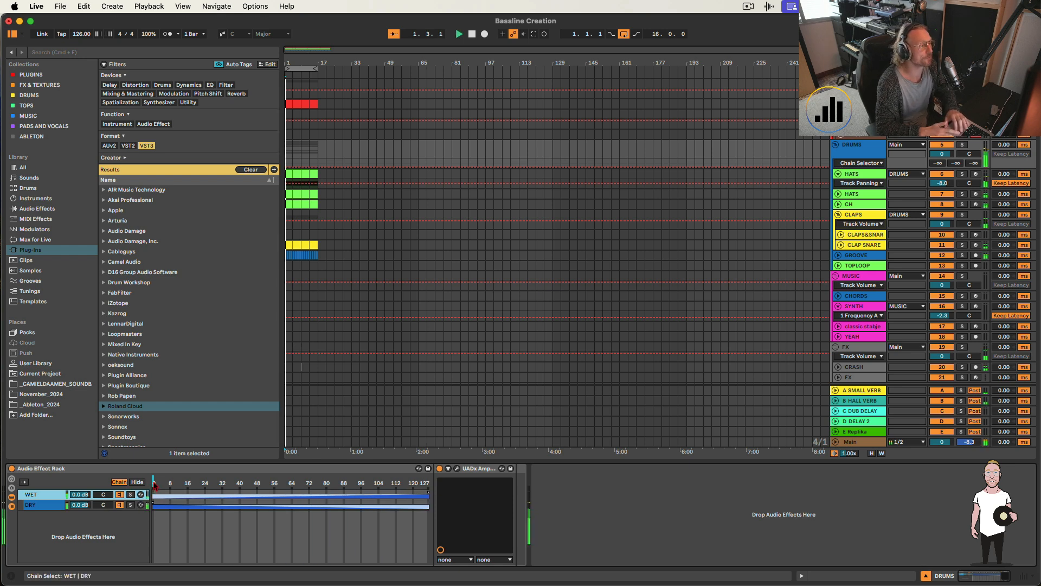
{"action": "left_click", "coordinate": [11, 475]}
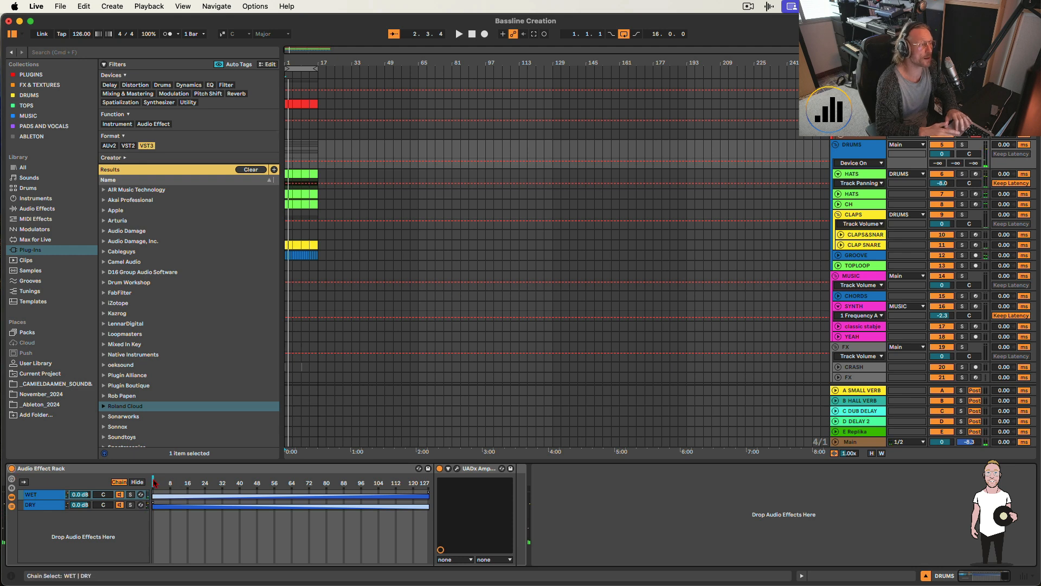
{"action": "left_click", "coordinate": [154, 483]}
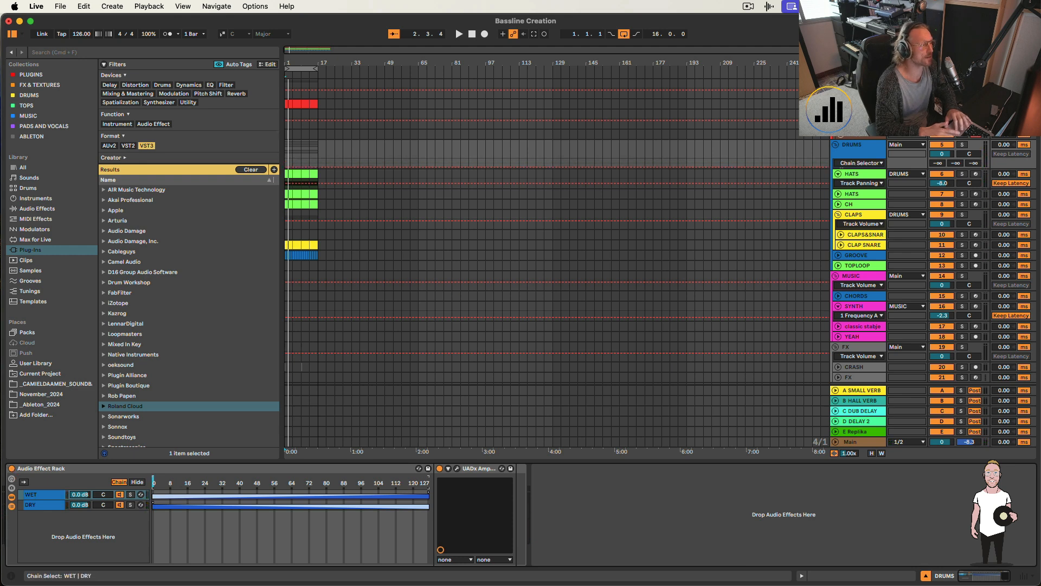
{"action": "left_click_drag", "start_coordinate": [154, 482], "coordinate": [430, 483]}
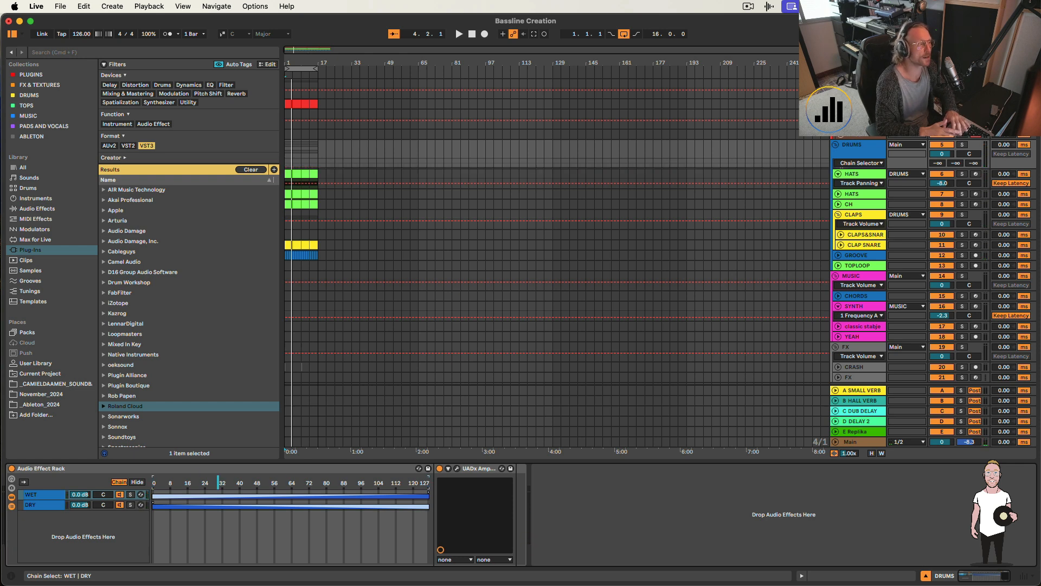
Step: Show the rack's macro controls and map the chain selector to Macro 1
{"action": "left_click", "coordinate": [11, 479]}
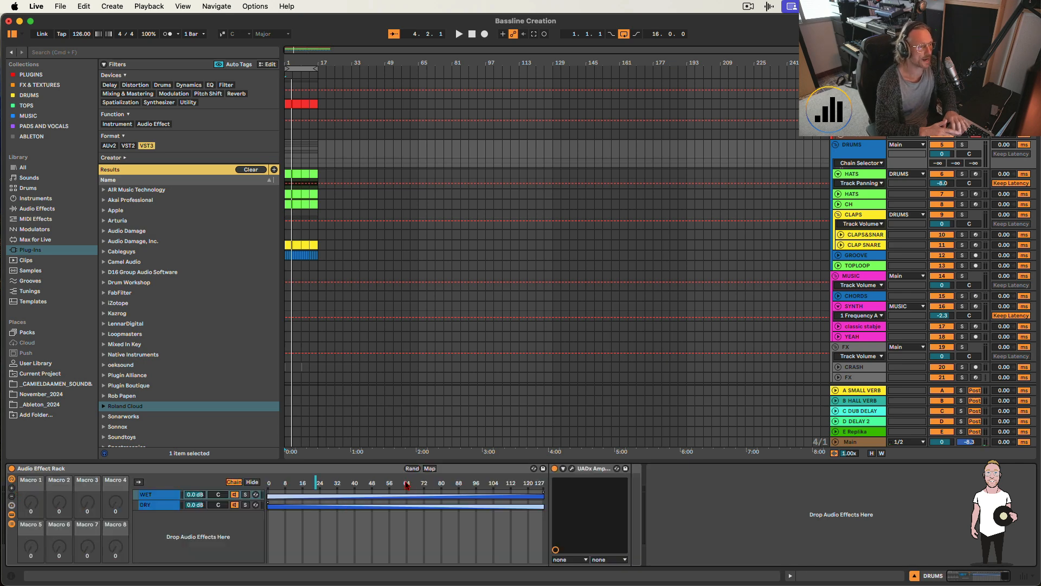
{"action": "left_click", "coordinate": [430, 468]}
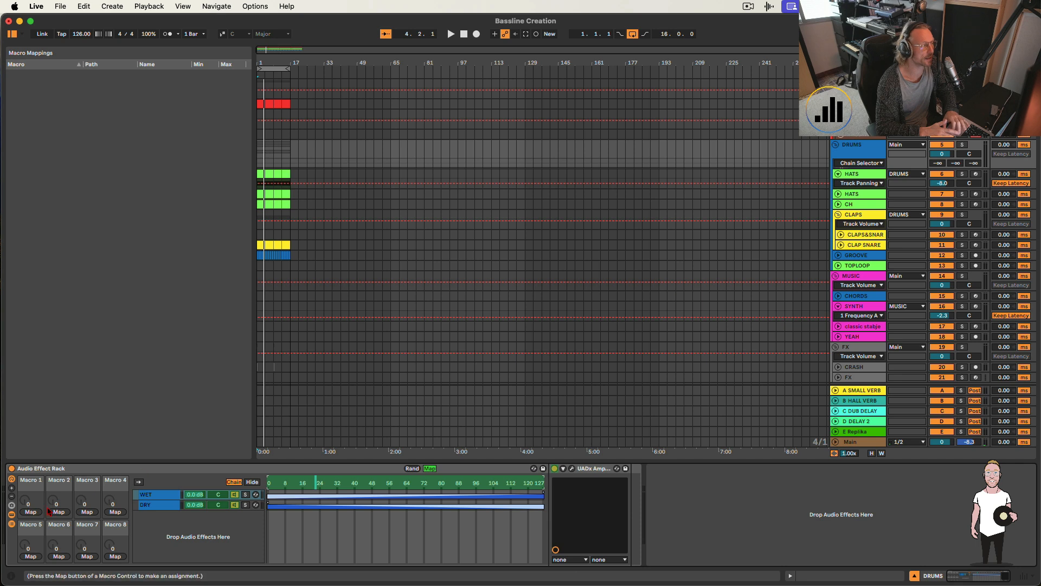
{"action": "left_click", "coordinate": [31, 512]}
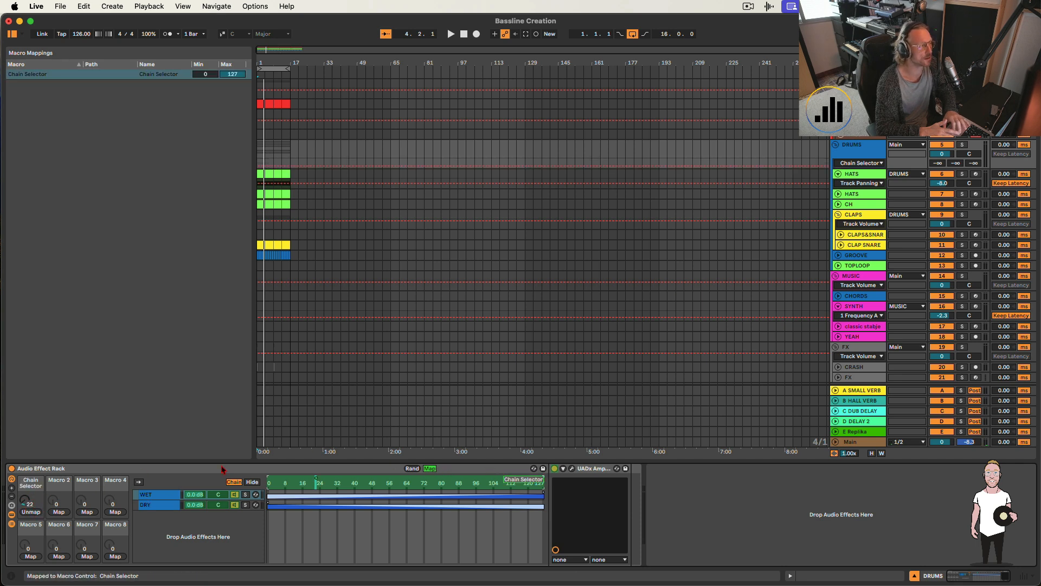
Step: Remove the unused macros so only the Chain Selector macro remains, and leave macro mapping
{"action": "left_click", "coordinate": [11, 498]}
{"action": "left_click", "coordinate": [11, 498]}
{"action": "left_click", "coordinate": [12, 498]}
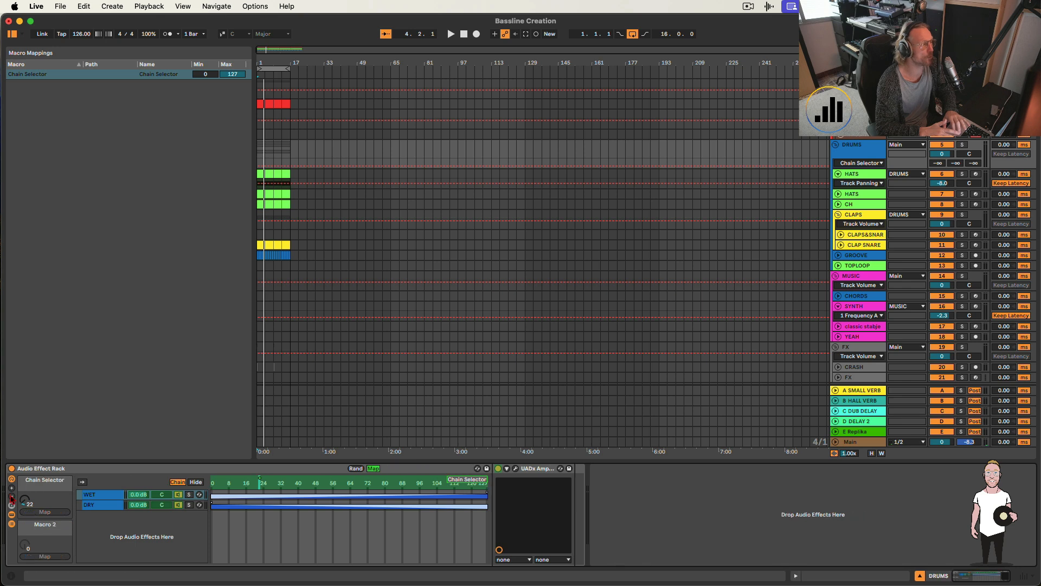
{"action": "left_click", "coordinate": [12, 498]}
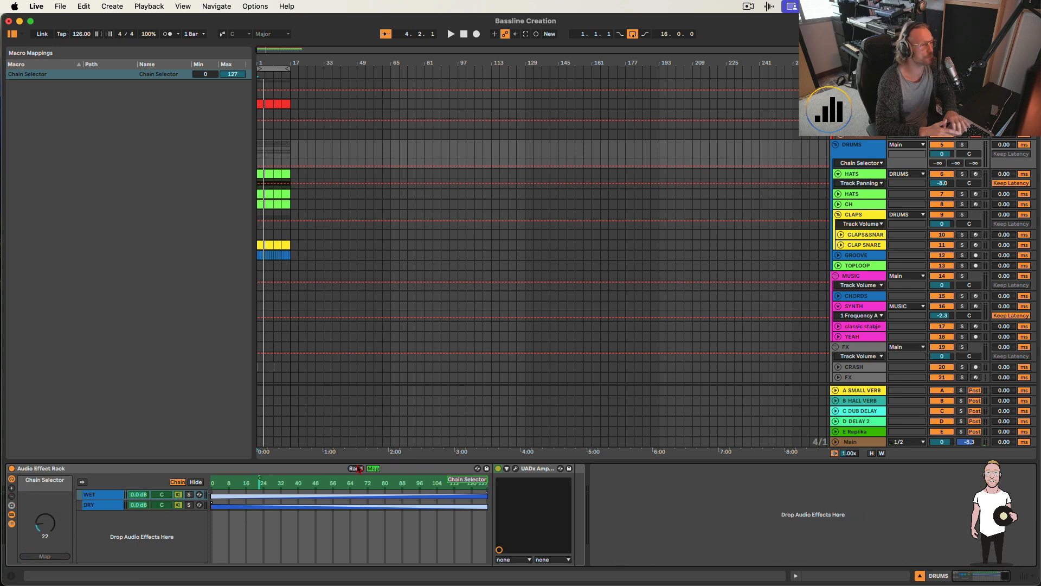
{"action": "left_click", "coordinate": [373, 468]}
Step: Set the Chain Selector macro to 0 and play the drums to hear the dry signal
{"action": "mouse_move", "coordinate": [29, 511]}
{"action": "left_mouse_down"}
{"action": "mouse_move", "coordinate": [30, 525]}
{"action": "mouse_move", "coordinate": [30, 488]}
{"action": "mouse_move", "coordinate": [30, 521]}
{"action": "left_mouse_up"}
{"action": "key", "text": "space"}
{"action": "key", "text": "space"}
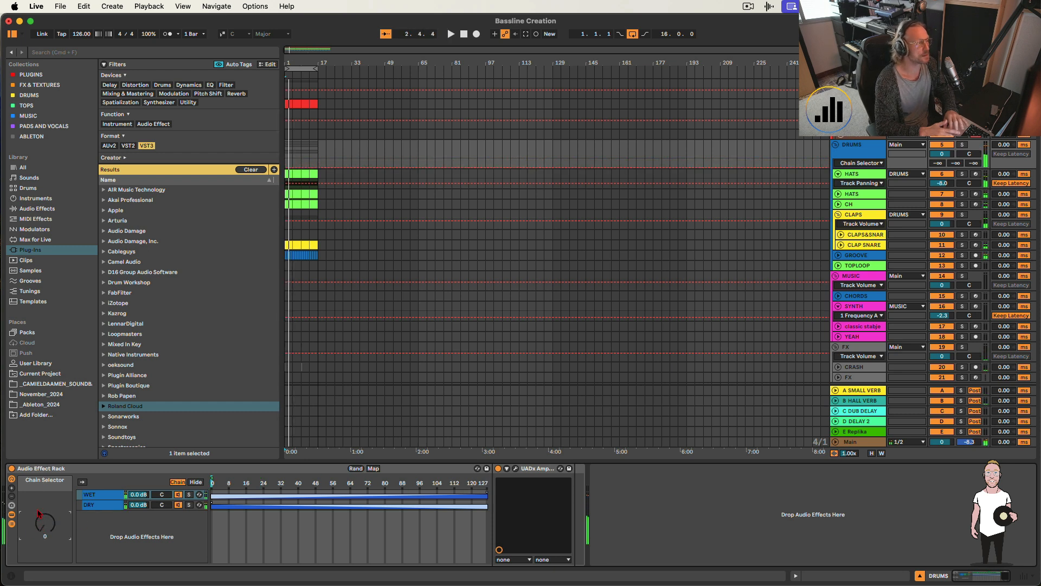
Step: Rename the Audio Effect Rack to "AMPEX TAPE SATURATION DRY WET DEVICE LALALALALALAL"
{"action": "left_click", "coordinate": [49, 470]}
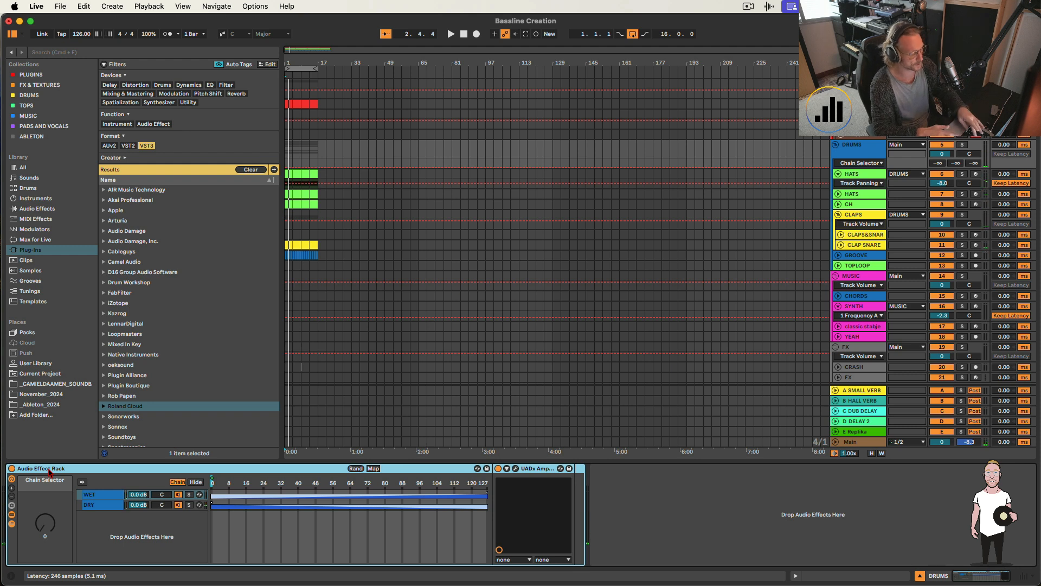
{"action": "key", "text": "super+r"}
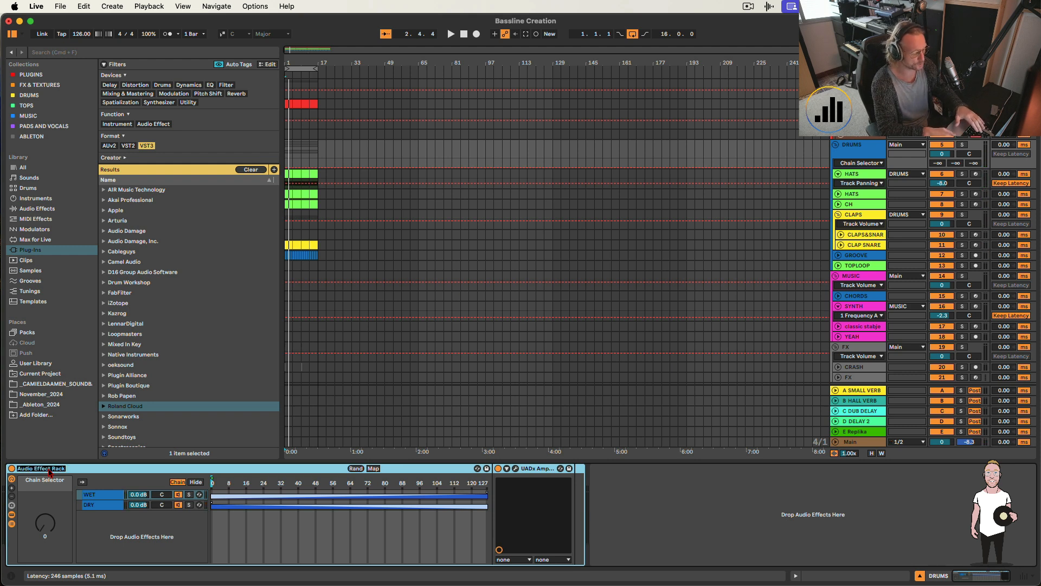
{"action": "type", "text": "AMPEX"}
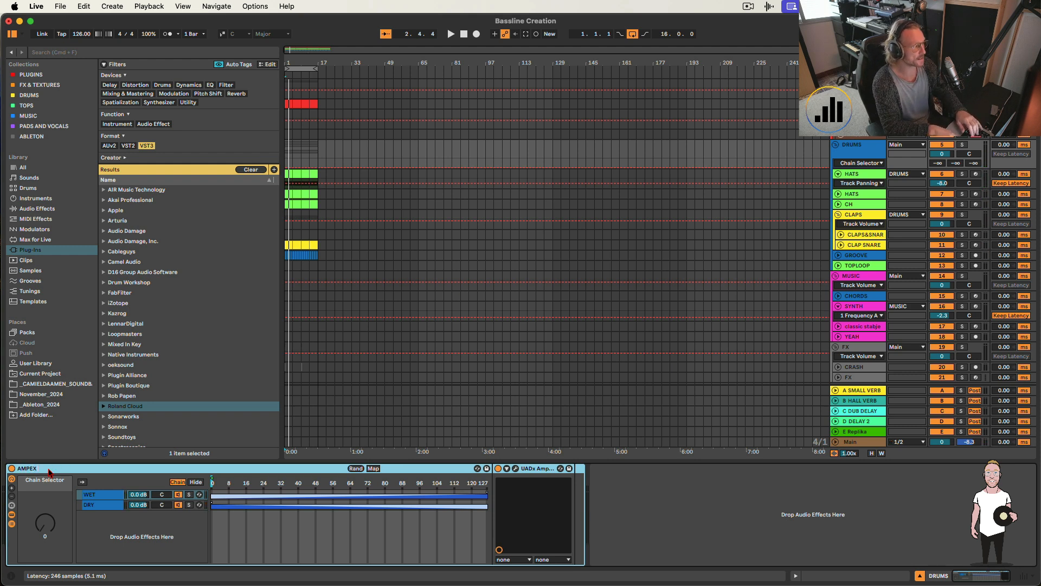
{"action": "type", "text": " TAPE SATUR"}
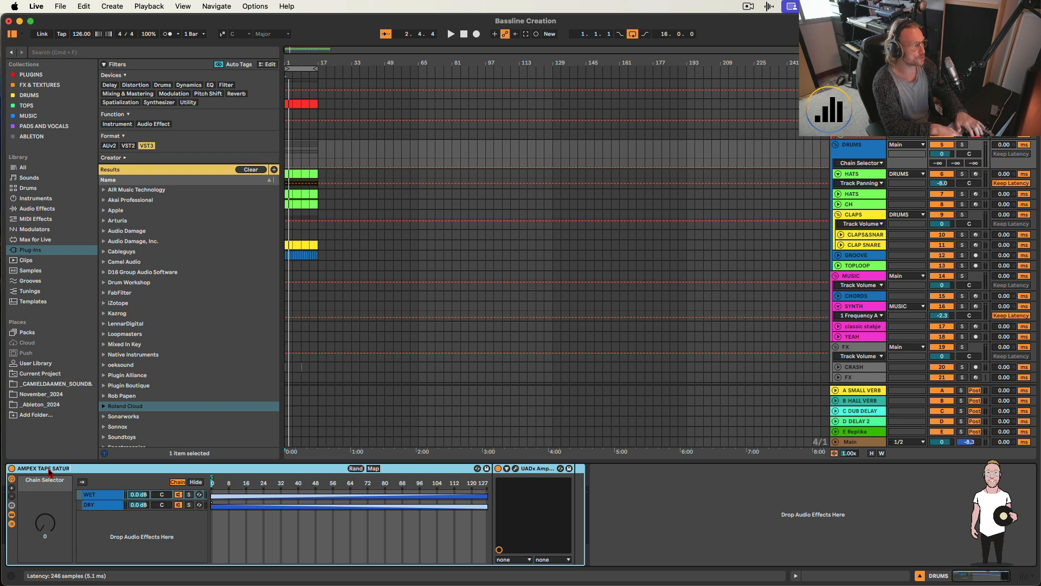
{"action": "type", "text": "ATION DRY WET D"}
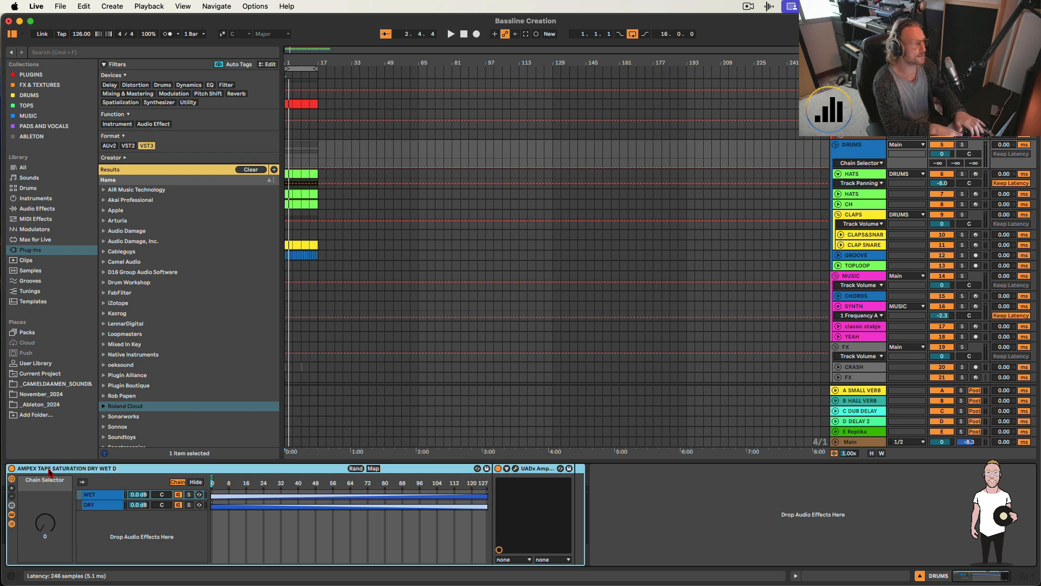
{"action": "type", "text": "EVICE LALALALALALAL"}
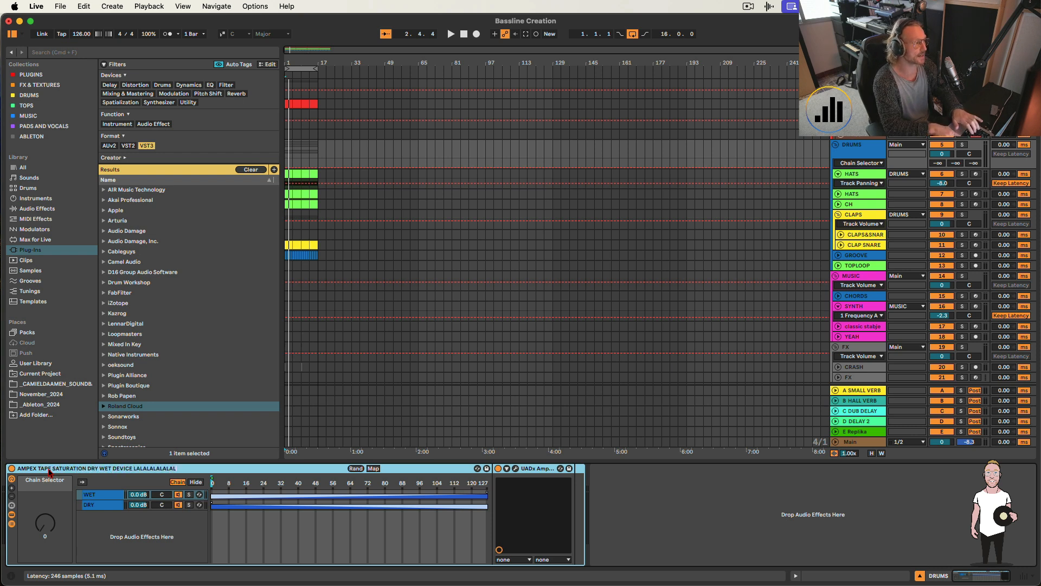
{"action": "key", "text": "Return"}
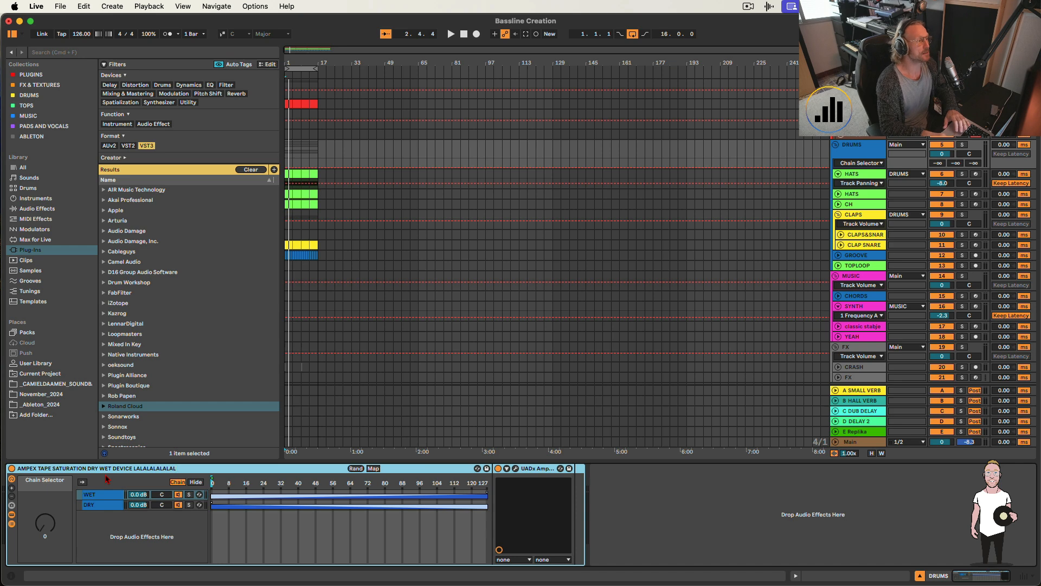
Step: Save the rack as a User Library preset under its current name and load that preset onto the LOW END track, closing the plug-in window
{"action": "left_click", "coordinate": [486, 470]}
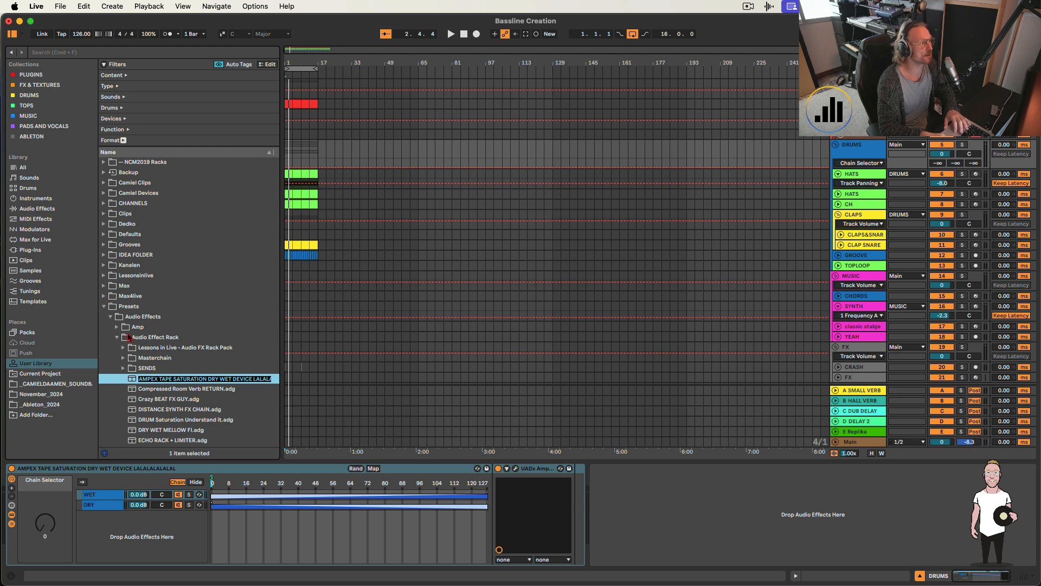
{"action": "key", "text": "Return"}
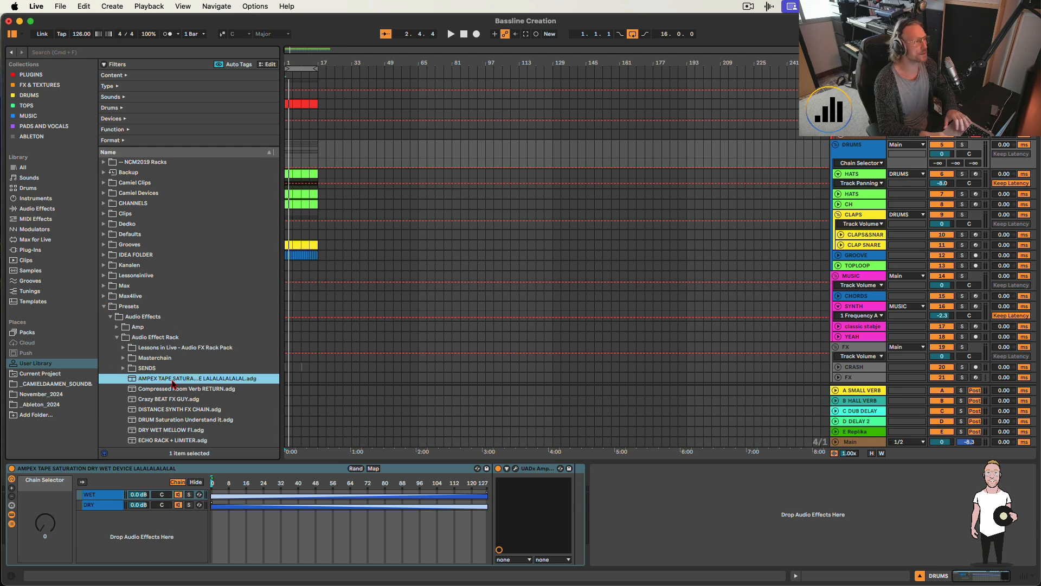
{"action": "left_click_drag", "start_coordinate": [170, 383], "coordinate": [340, 97]}
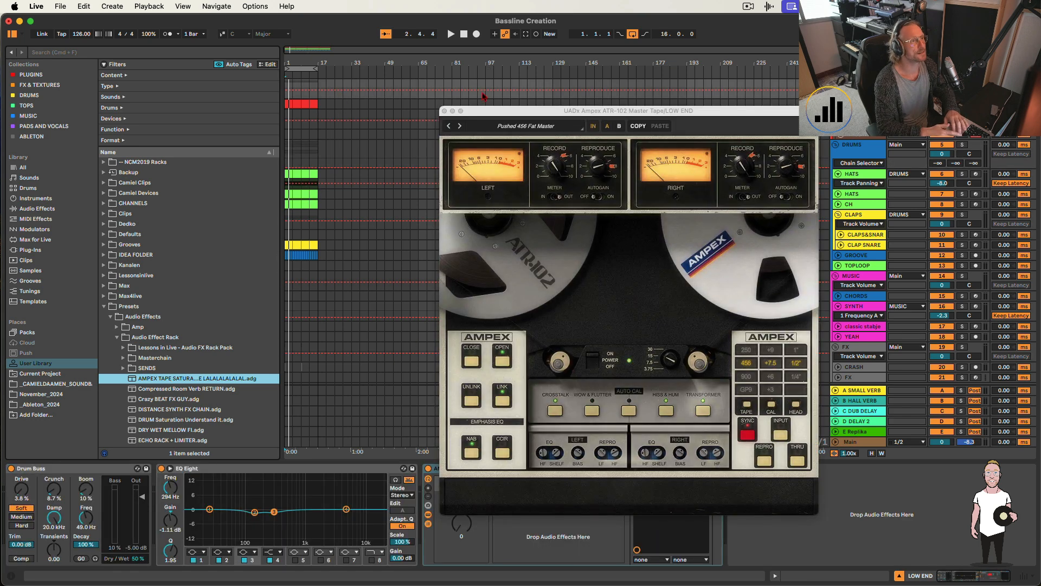
{"action": "left_click", "coordinate": [444, 111]}
Step: Play the low end and raise the loaded rack's Chain Selector macro to 69
{"action": "key", "text": "space"}
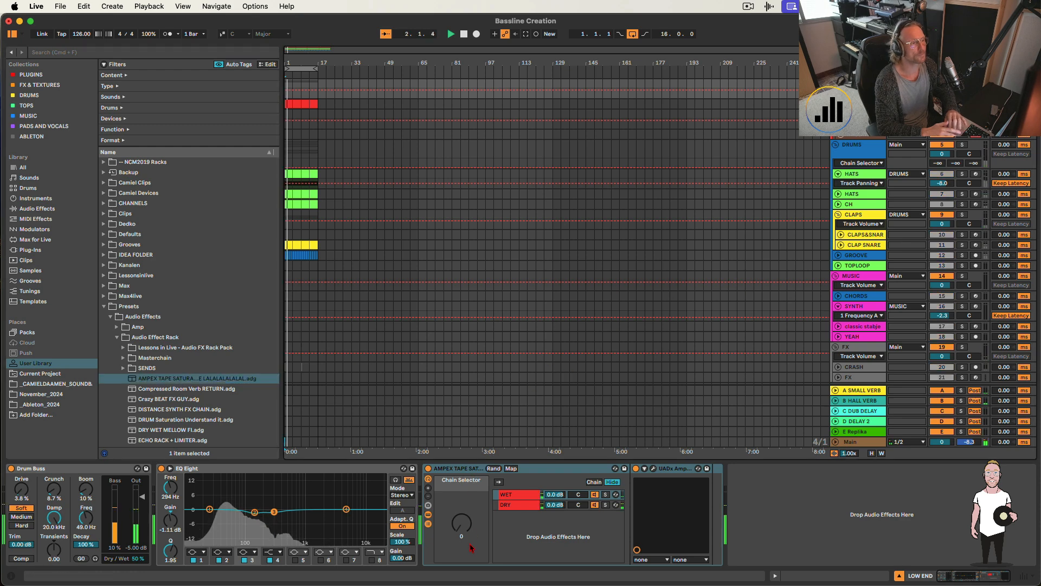
{"action": "left_click_drag", "start_coordinate": [462, 522], "coordinate": [461, 492]}
{"action": "key", "text": "space"}
Step: Play the low end again and switch the rack off and back on to compare the sound, then stop playback
{"action": "key", "text": "space"}
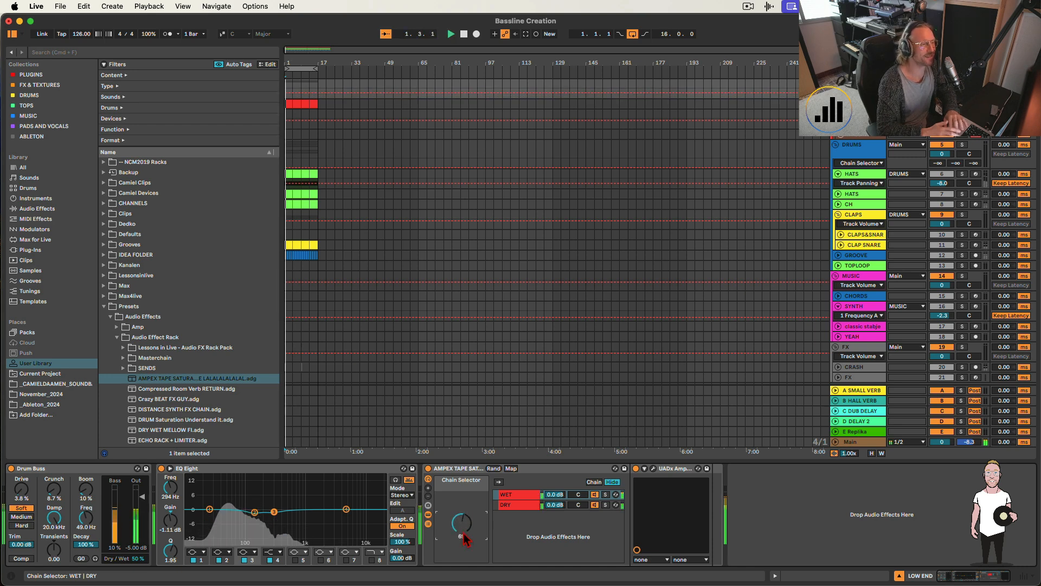
{"action": "left_click", "coordinate": [429, 468]}
{"action": "left_click", "coordinate": [428, 468]}
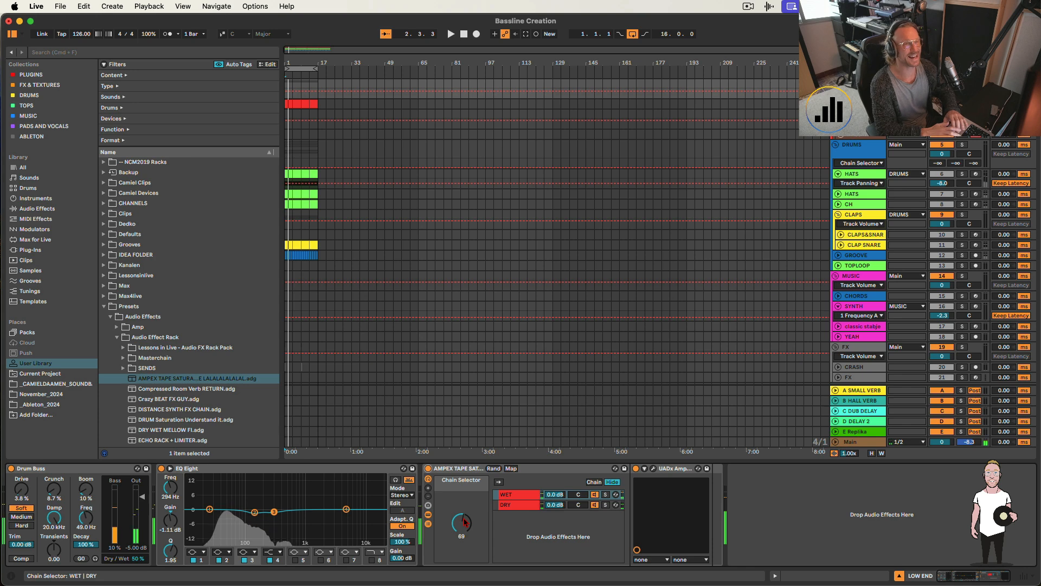
{"action": "key", "text": "space"}
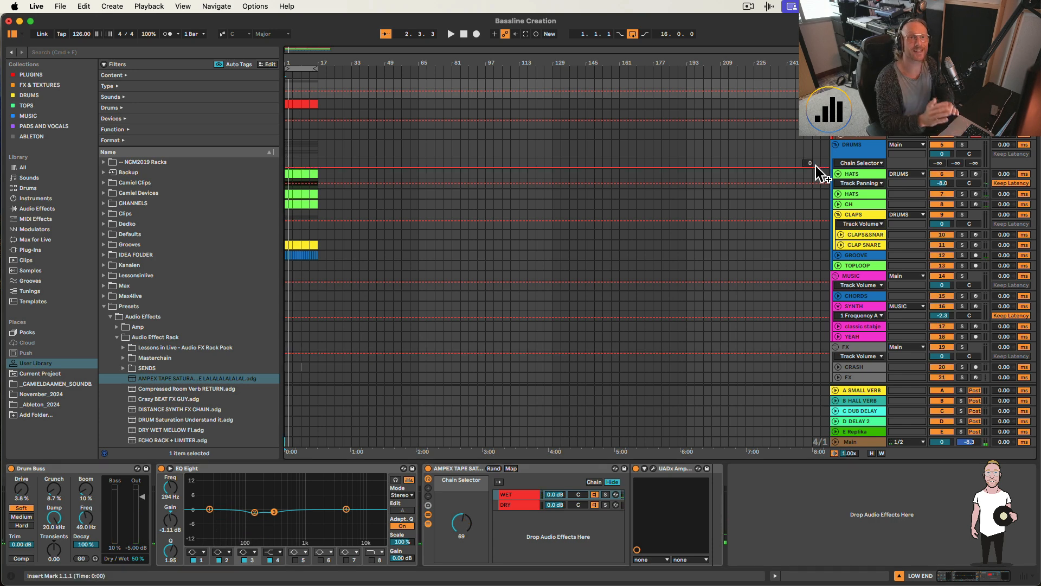